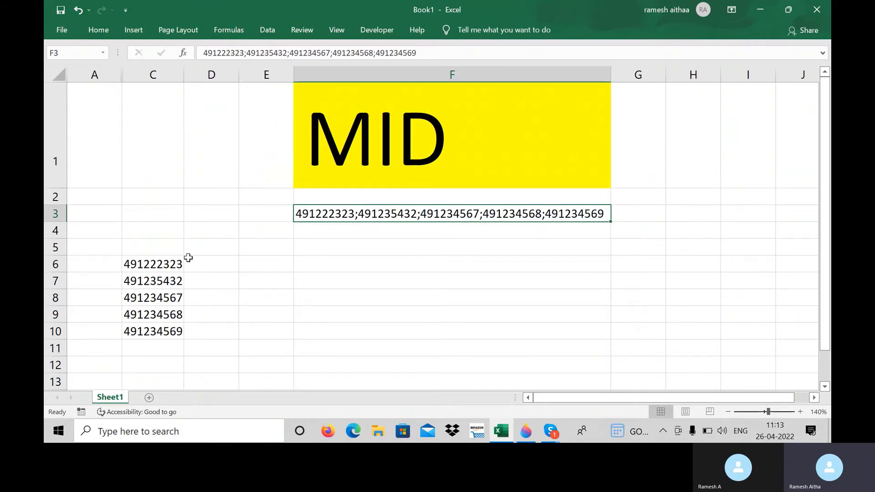
# Enter 1 in cell E6 as the start position for the extraction.
pyautogui.moveTo(181, 263); pyautogui.dragTo(164, 337)
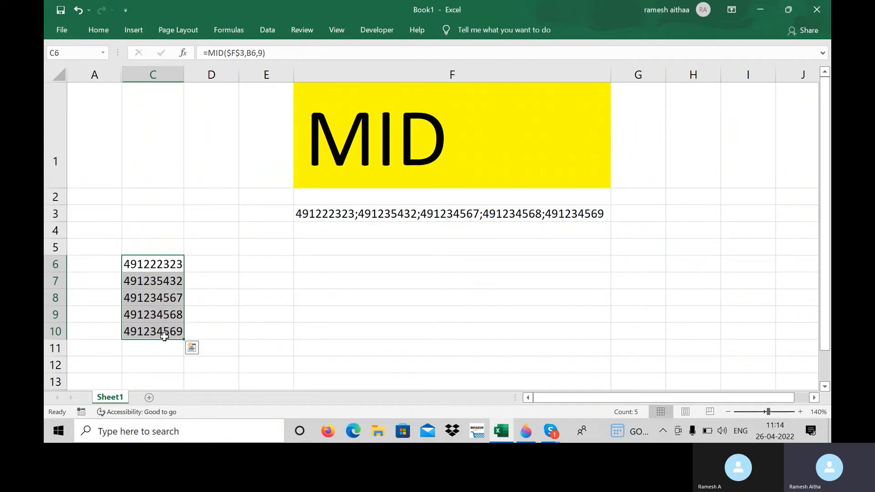
pyautogui.click(338, 270)
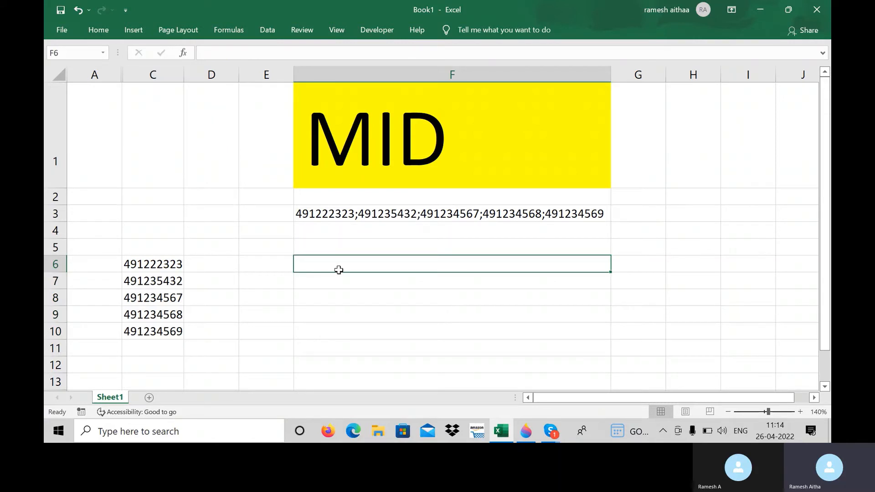
pyautogui.click(290, 269)
pyautogui.write('1')
pyautogui.press('Tab')
# Enter the formula =mid(F3,E6,9) in cell F6 to extract the first nine-character number.
pyautogui.write('=mid(')
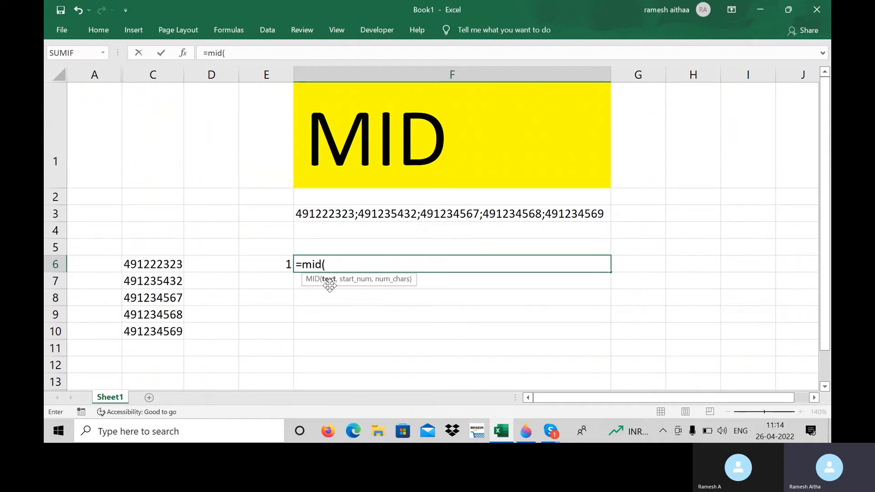
pyautogui.click(346, 222)
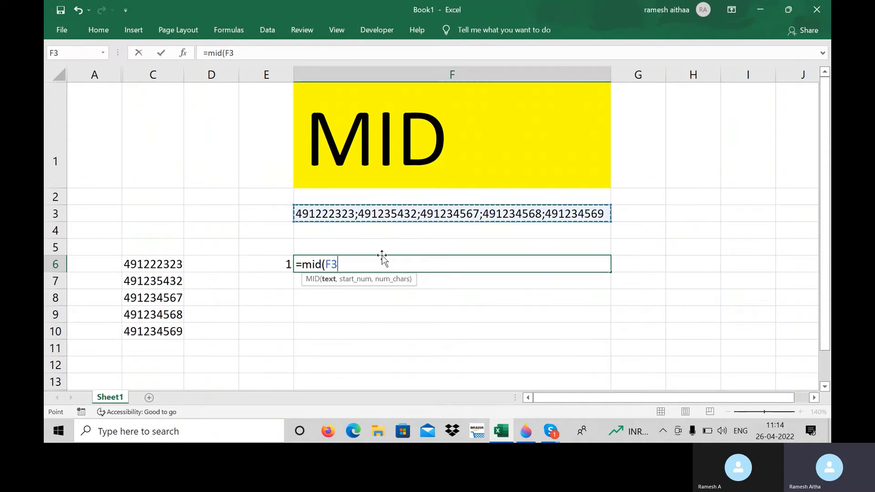
pyautogui.write(',')
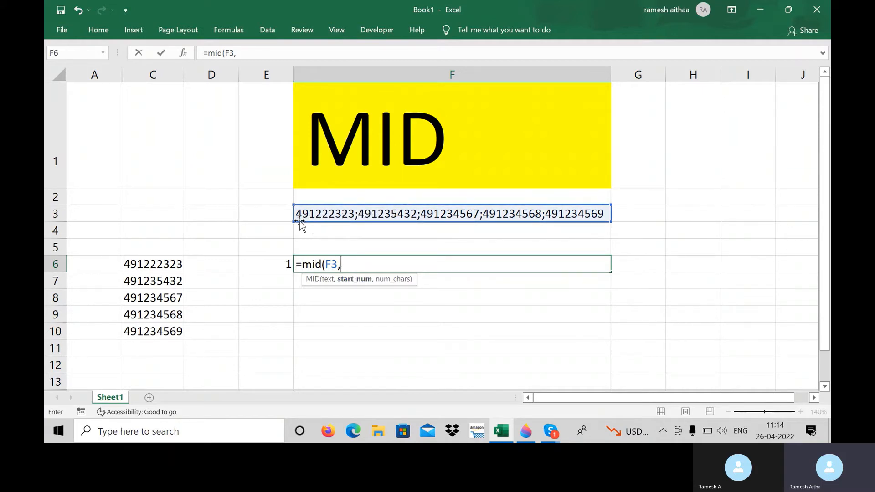
pyautogui.click(281, 264)
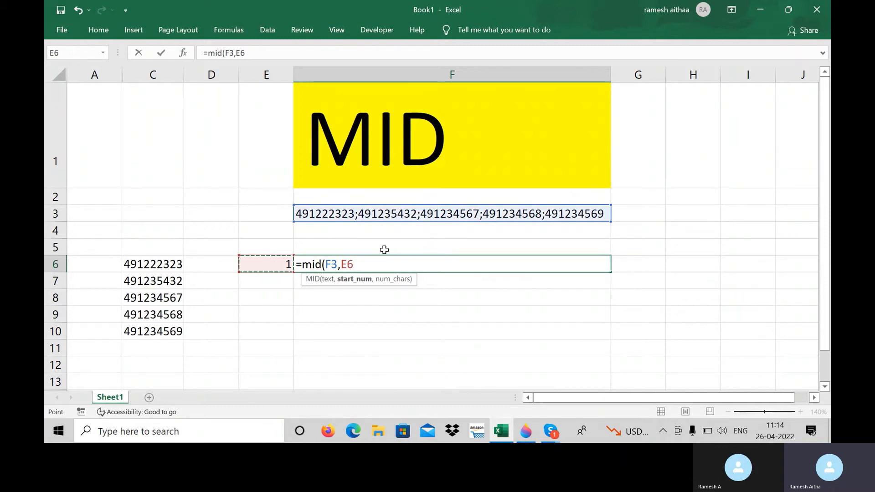
pyautogui.press('BackSpace')
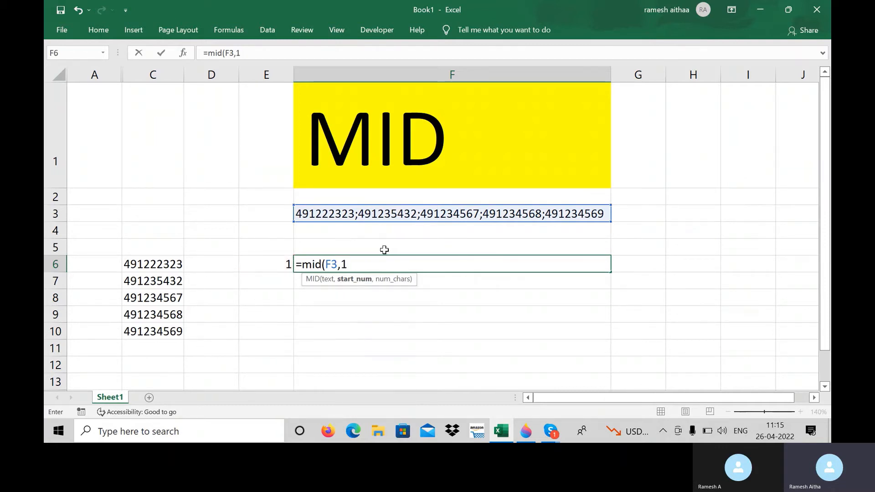
pyautogui.press('BackSpace')
pyautogui.click(282, 264)
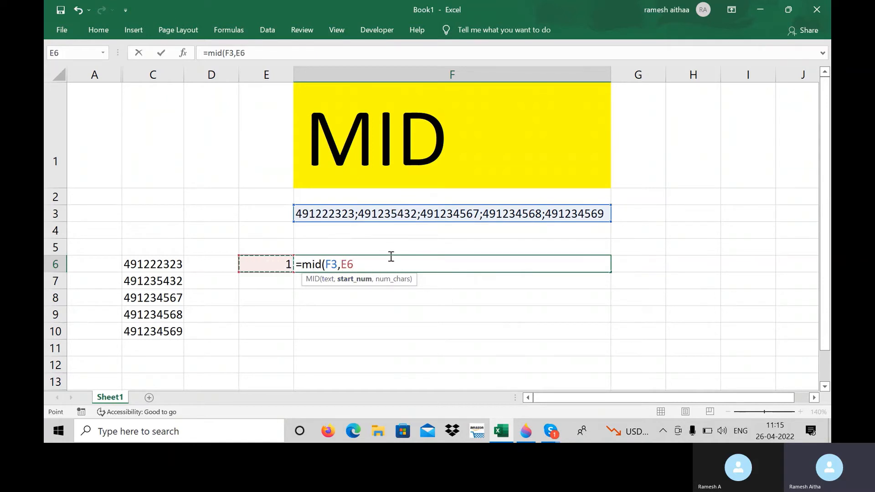
pyautogui.write(',')
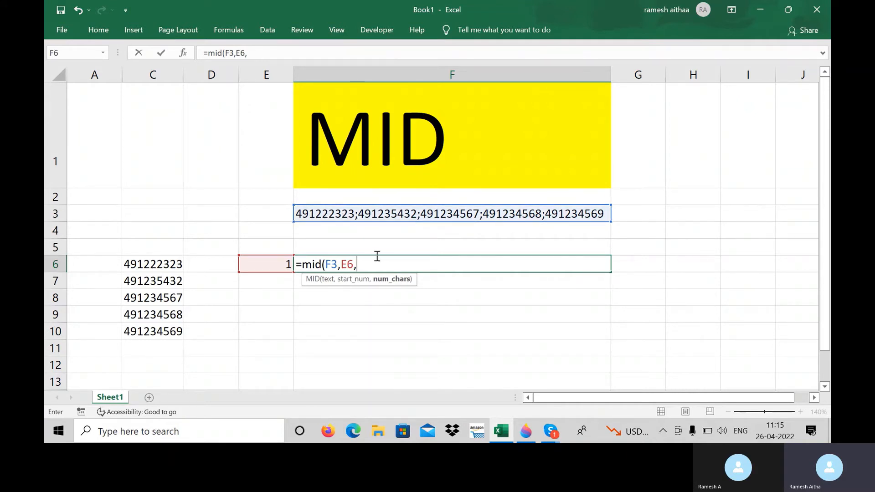
pyautogui.write(')')
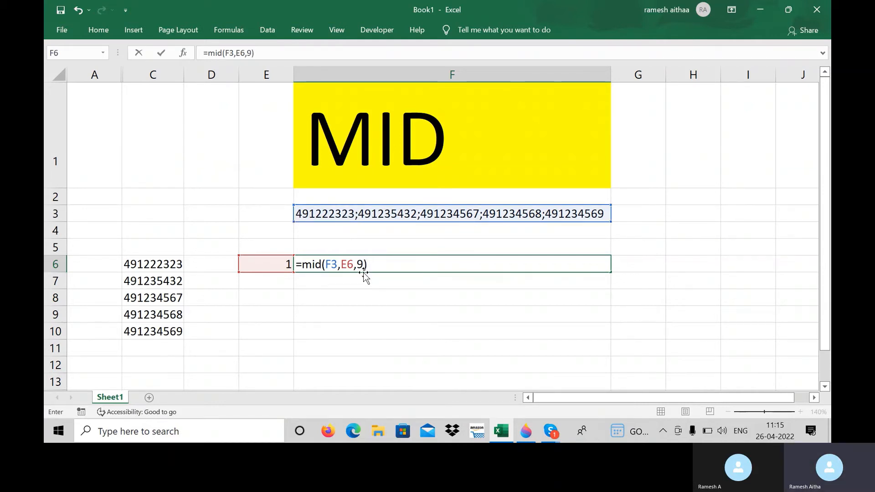
pyautogui.press('Return')
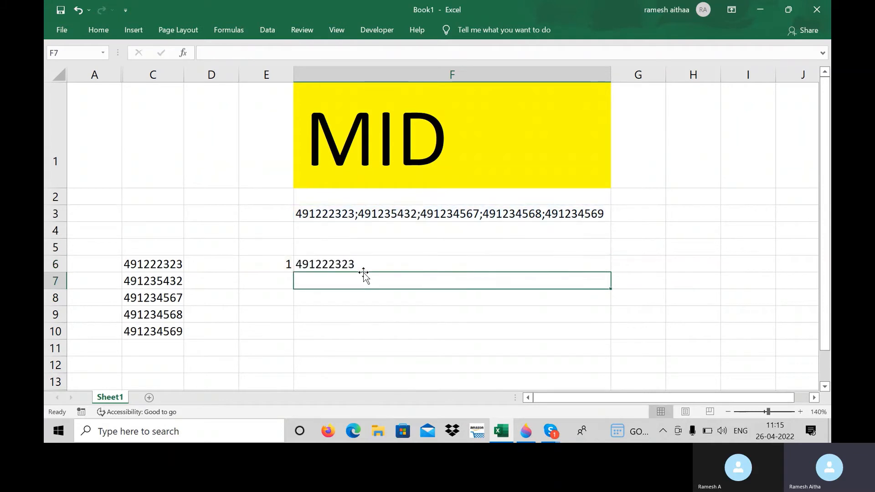
# Make the F3 reference absolute in F6's formula so it reads =MID($F$3,E6,9).
pyautogui.press('Up')
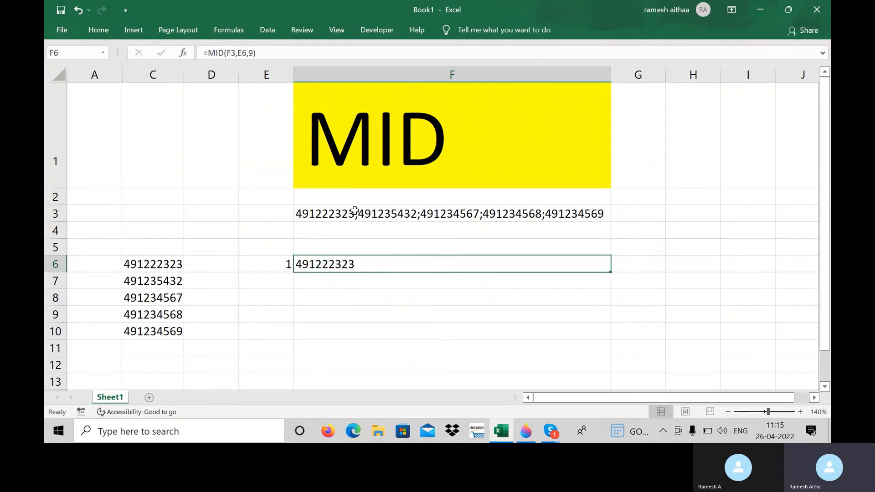
pyautogui.click(233, 52)
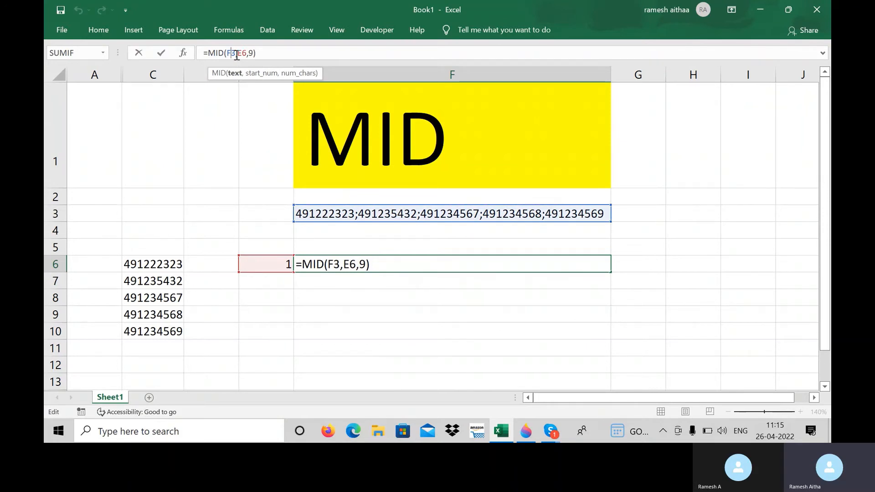
pyautogui.press('F4')
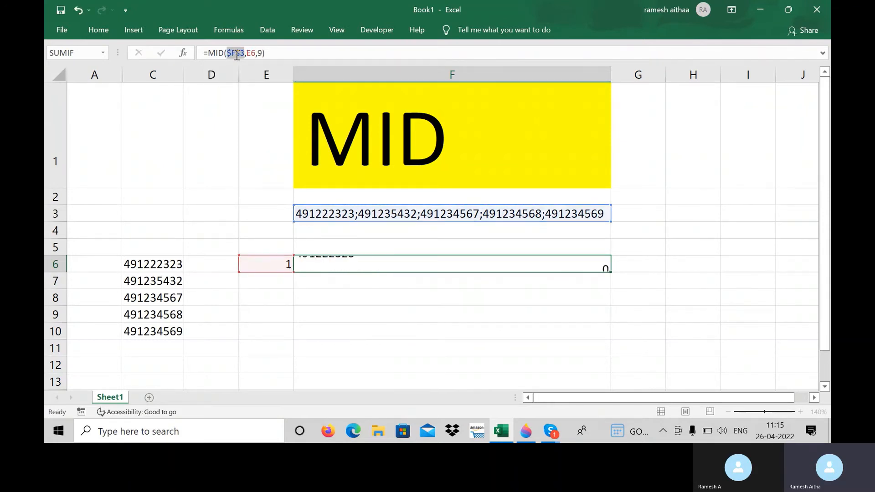
pyautogui.press('Return')
pyautogui.press('Up')
pyautogui.press('Down')
pyautogui.press('Down')
pyautogui.press('Down')
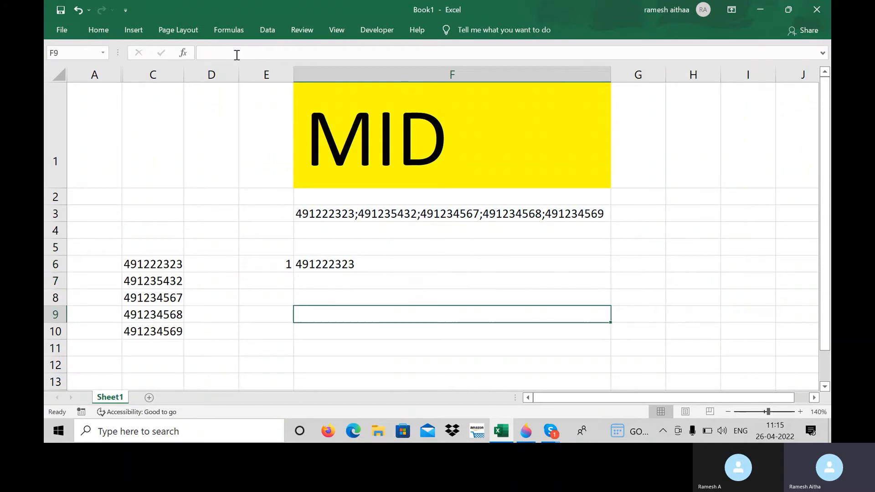
pyautogui.press('Up')
pyautogui.press('Up')
pyautogui.press('Up')
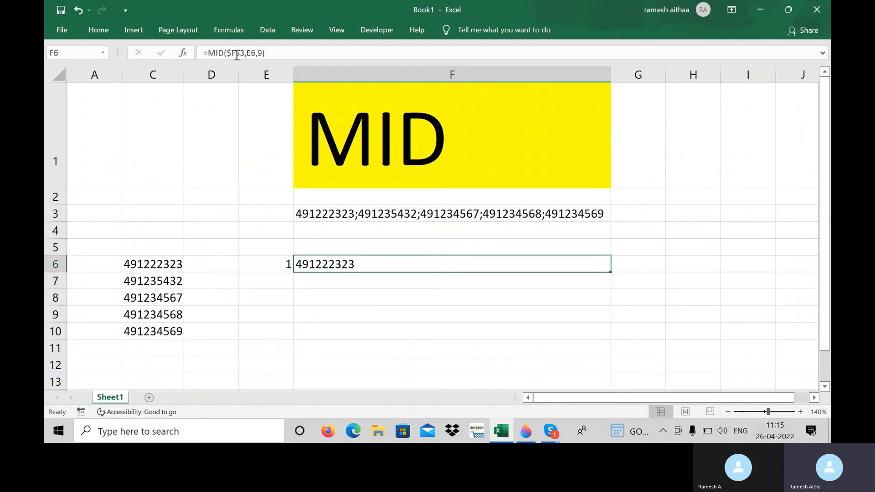
# Enter the formula =E6+10 in cell E7 to calculate the next start position.
pyautogui.press('Left')
pyautogui.press('Down')
pyautogui.press('Up')
pyautogui.press('Down')
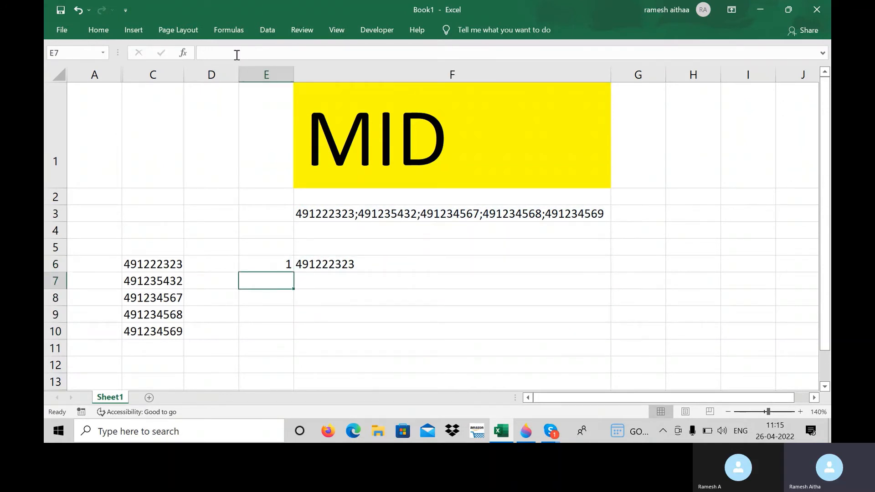
pyautogui.write('=')
pyautogui.press('Up')
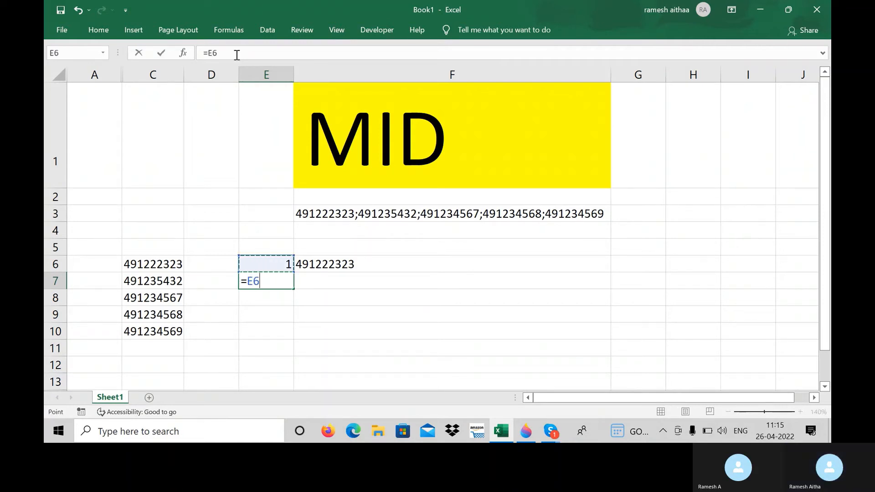
pyautogui.write('+1')
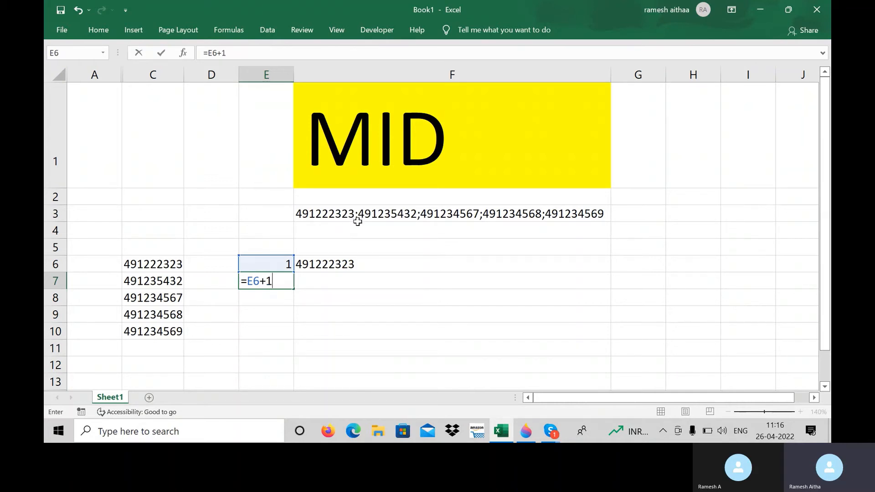
pyautogui.write('0')
pyautogui.press('Return')
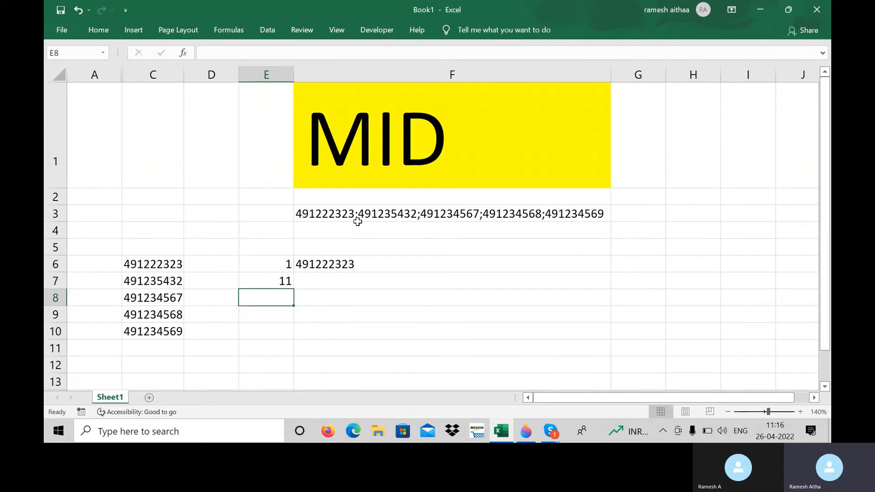
# Fill the start-position formula from E7 down through E10.
pyautogui.press('Up')
pyautogui.hotkey('shift', 'Down')
pyautogui.hotkey('shift', 'Down')
pyautogui.hotkey('shift', 'Down')
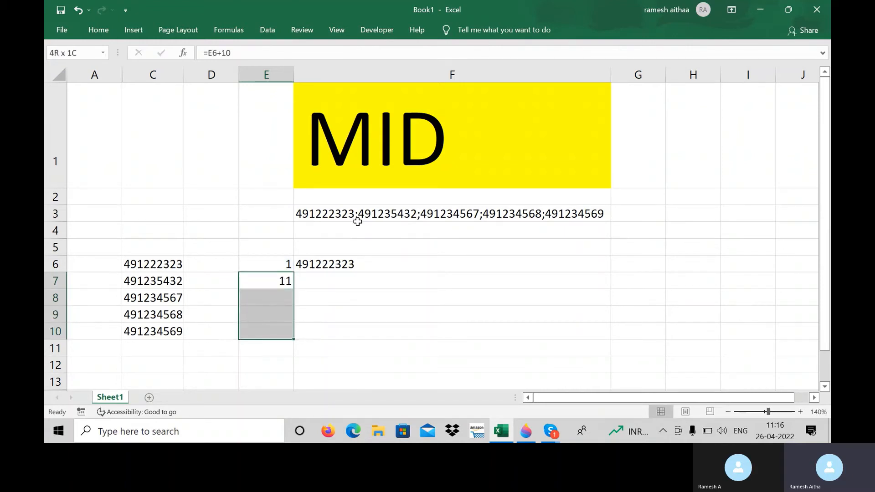
pyautogui.hotkey('ctrl', 'd')
pyautogui.press('Down')
pyautogui.press('Up')
pyautogui.press('Down')
pyautogui.press('Down')
pyautogui.press('Down')
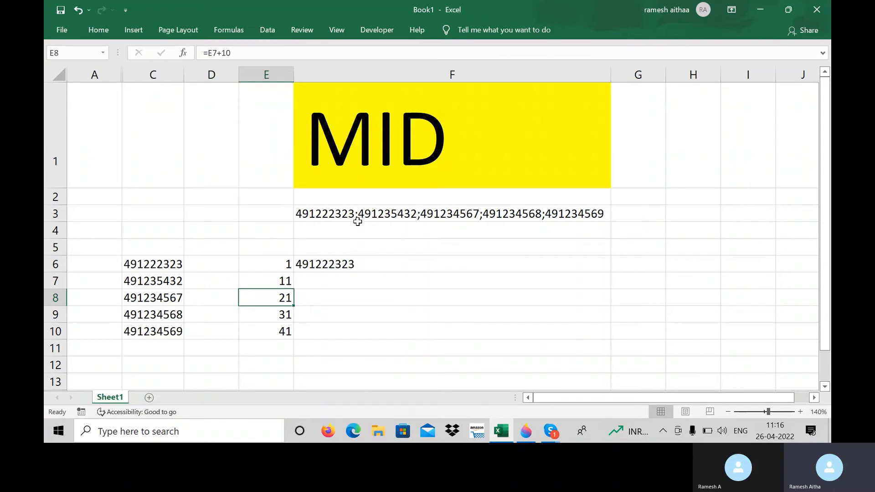
# Fill the MID formula from F6 down through F10.
pyautogui.press('Right')
pyautogui.press('Up')
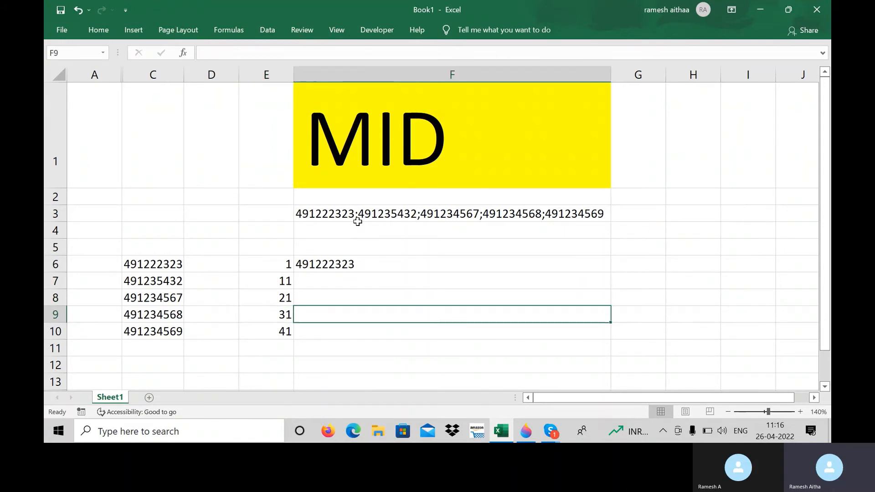
pyautogui.press('Up')
pyautogui.press('Up')
pyautogui.press('Up')
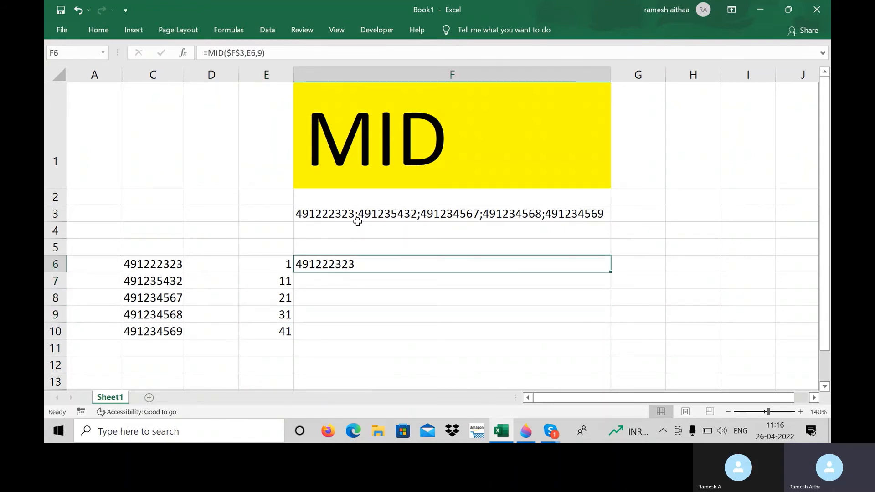
pyautogui.hotkey('shift', 'Down')
pyautogui.hotkey('shift', 'Down')
pyautogui.hotkey('shift', 'Down')
pyautogui.hotkey('shift', 'Down')
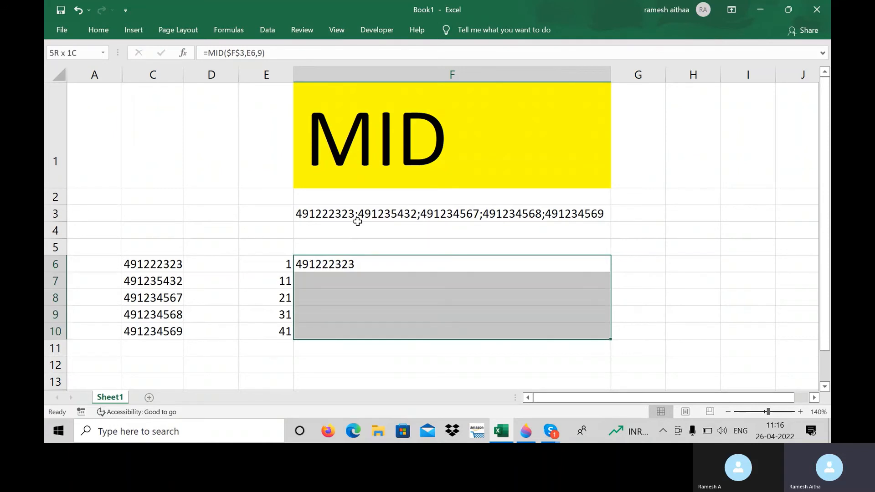
pyautogui.hotkey('ctrl', 'd')
pyautogui.press('Down')
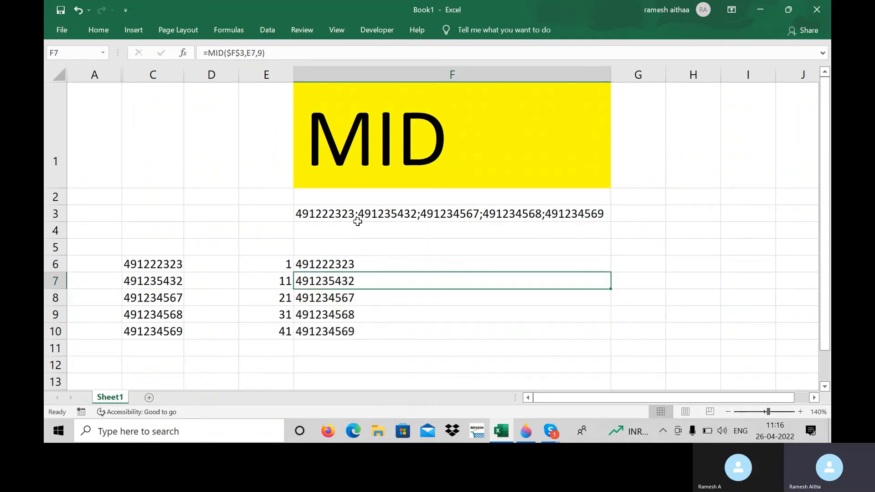
# Examine the extracted numbers in F6:F10 and the formulas behind them.
pyautogui.press('Down')
pyautogui.press('Down')
pyautogui.press('Down')
pyautogui.press('Down')
pyautogui.press('Up')
pyautogui.press('Up')
pyautogui.press('Up')
pyautogui.press('Up')
pyautogui.press('Up')
pyautogui.press('Up')
pyautogui.press('Up')
pyautogui.press('Up')
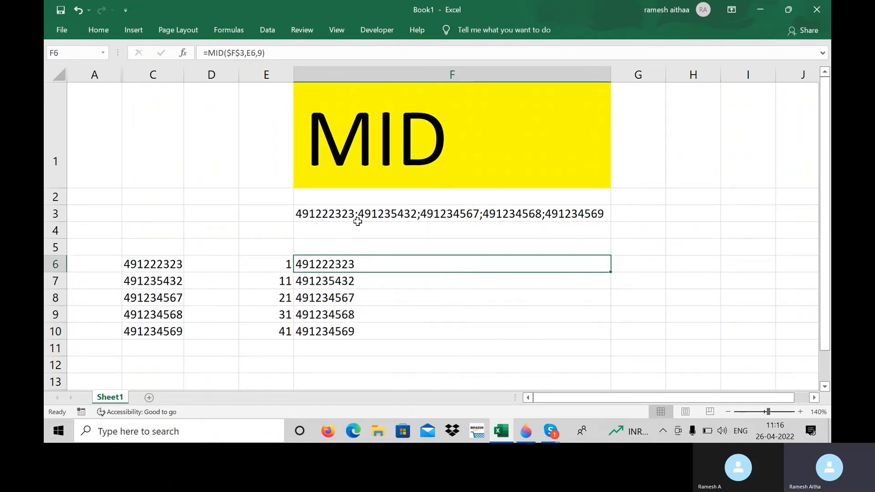
pyautogui.press('Down')
pyautogui.press('Down')
pyautogui.press('Down')
pyautogui.press('Down')
pyautogui.press('Up')
pyautogui.press('Up')
pyautogui.press('Up')
pyautogui.press('Right')
pyautogui.press('Right')
pyautogui.press('Up')
pyautogui.press('Left')
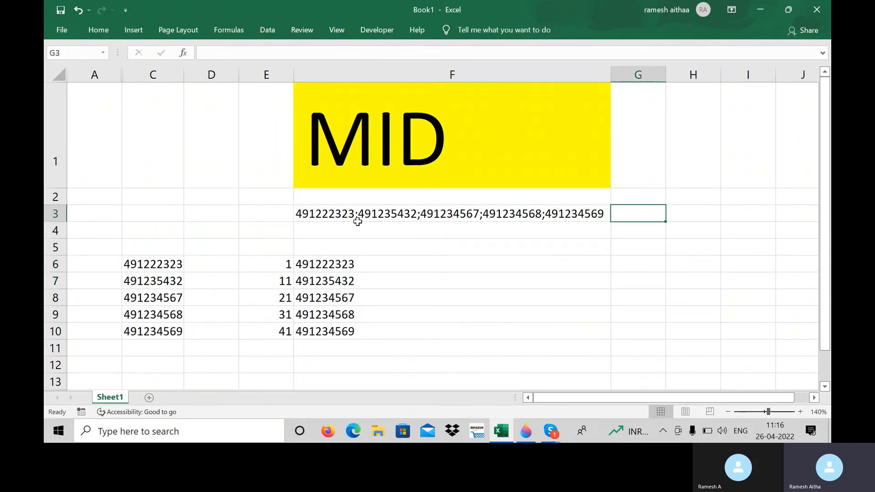
pyautogui.press('Left')
pyautogui.press('Down')
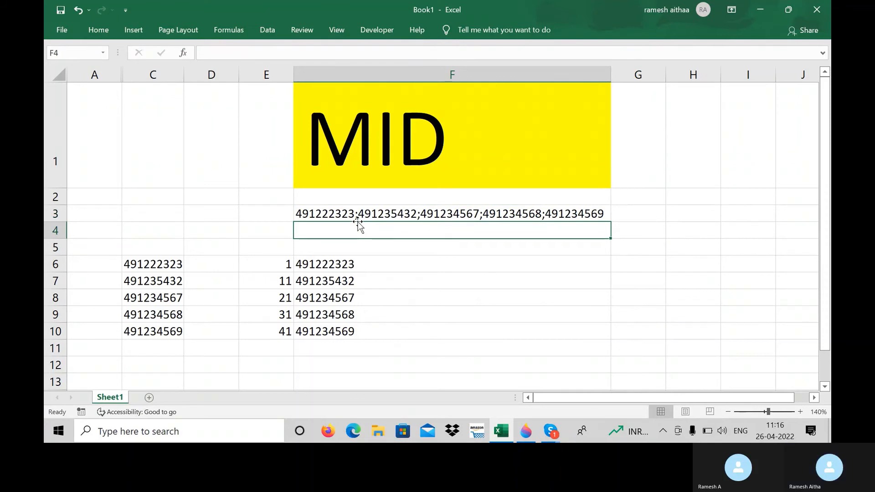
pyautogui.press('Up')
pyautogui.press('Up')
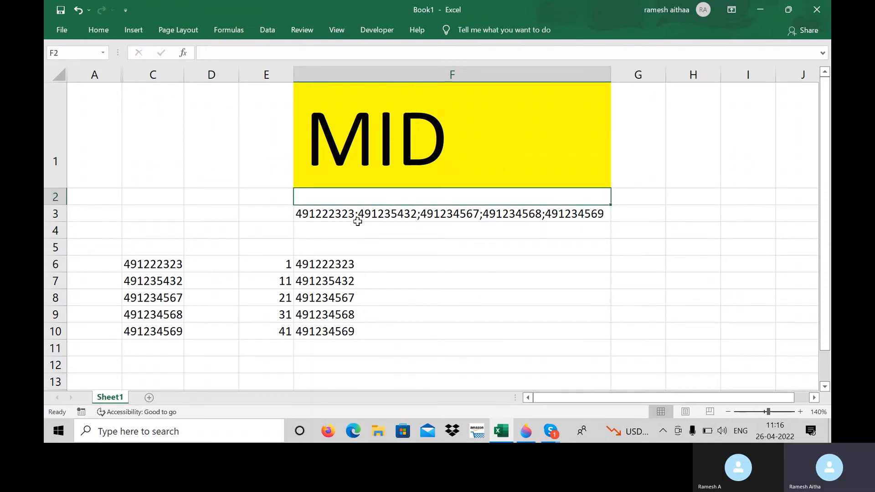
pyautogui.press('Down')
pyautogui.press('Down')
pyautogui.press('Up')
pyautogui.hotkey('shift', 'Down')
pyautogui.press('Down')
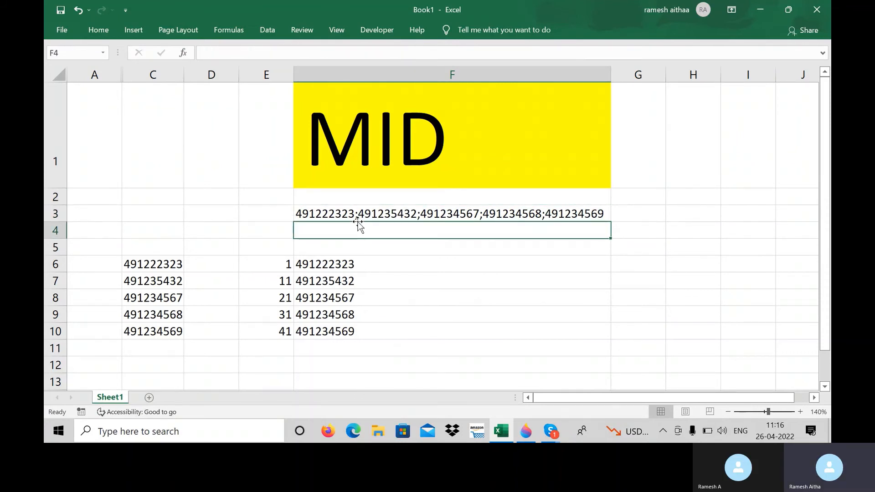
pyautogui.press('Up')
pyautogui.press('Down')
# Enter the sample text APPLE:20;mango:40 in cell G4.
pyautogui.press('Down')
pyautogui.press('Down')
pyautogui.press('Up')
pyautogui.press('Up')
pyautogui.press('Right')
pyautogui.press('Up')
pyautogui.press('Down')
pyautogui.press('Right')
pyautogui.press('Left')
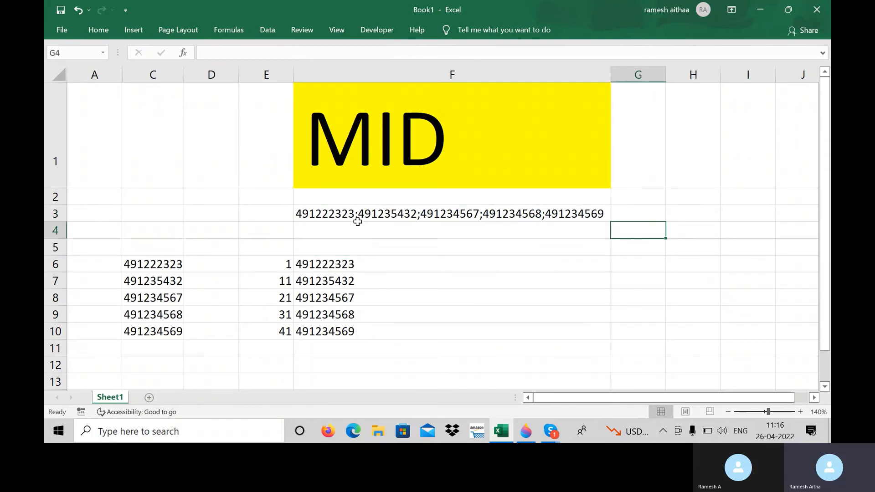
pyautogui.write('Apple')
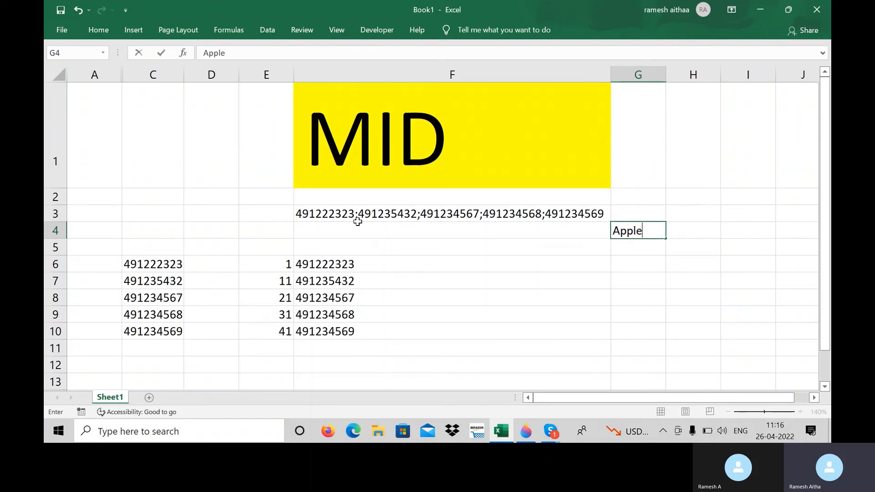
pyautogui.write('20')
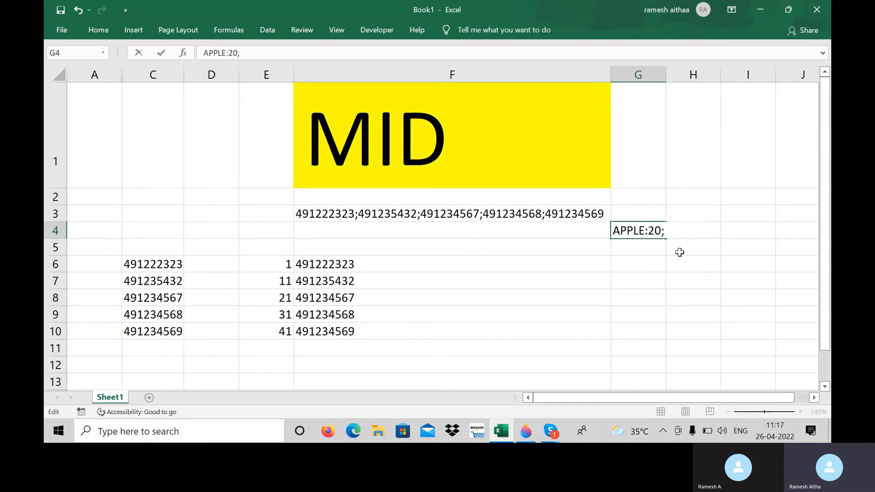
pyautogui.write(';mango;40')
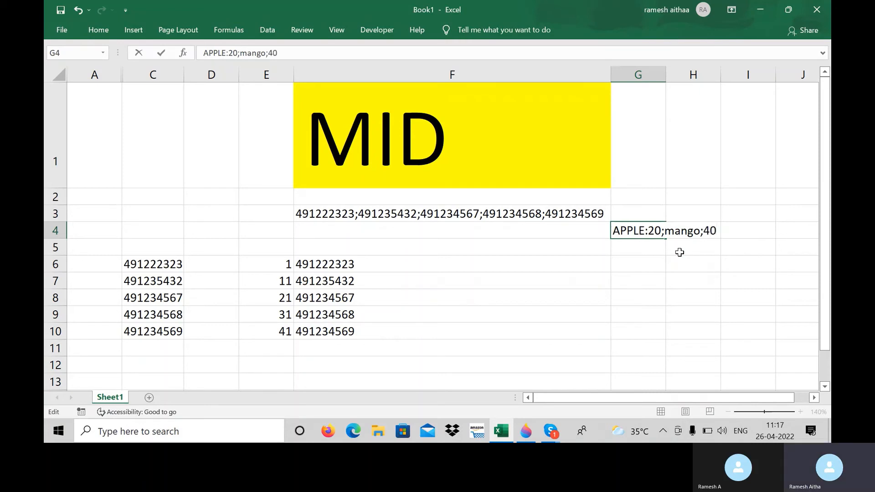
pyautogui.press('BackSpace')
pyautogui.press('BackSpace')
pyautogui.press('BackSpace')
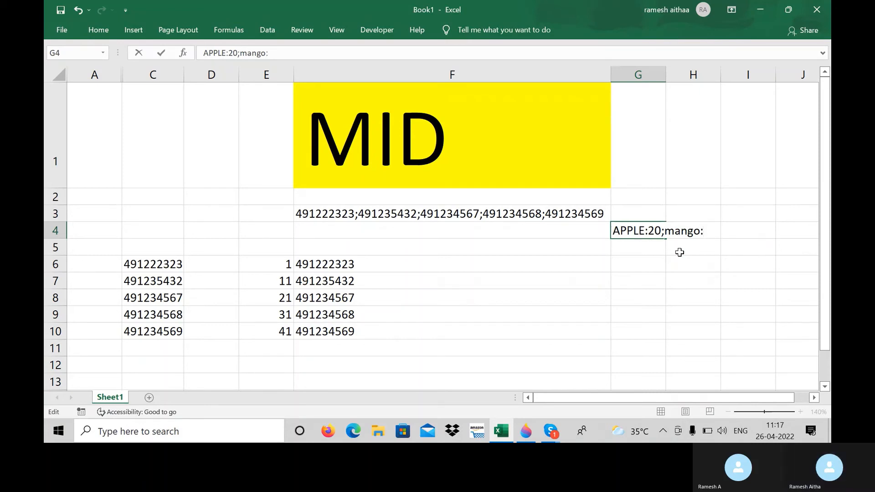
pyautogui.write(':40')
pyautogui.press('Return')
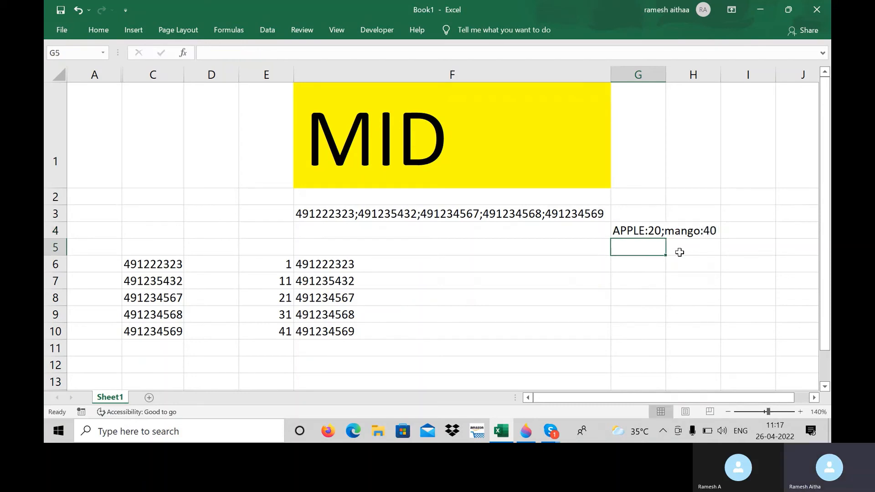
# Enter the formula =MID(G4,1,8) in cell G6 to extract the first item of the fruit text.
pyautogui.press('Return')
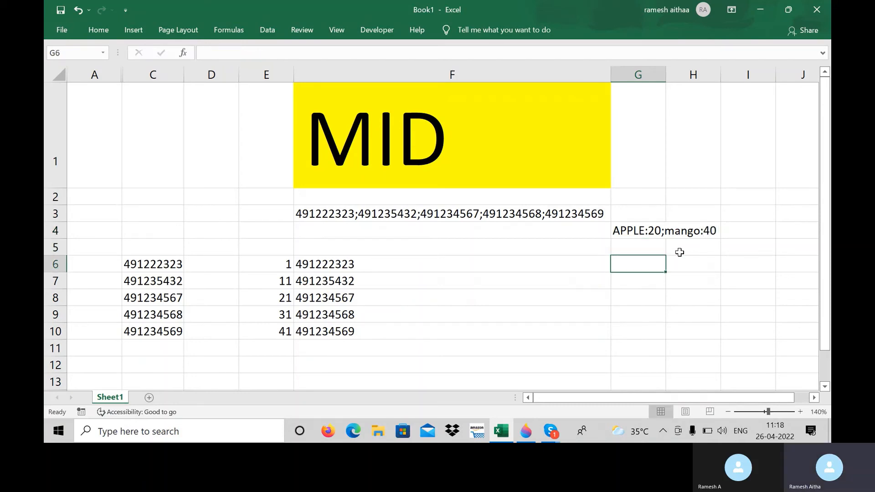
pyautogui.write('=mid')
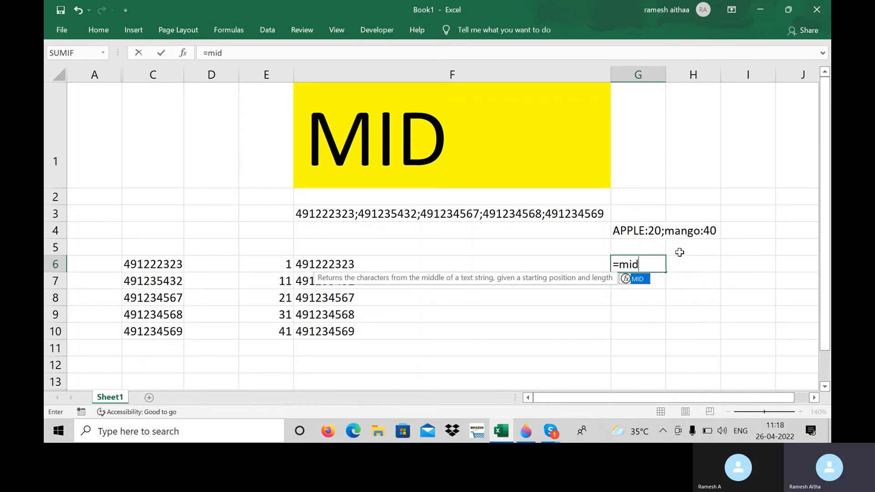
pyautogui.write('(')
pyautogui.press('Up')
pyautogui.press('Up')
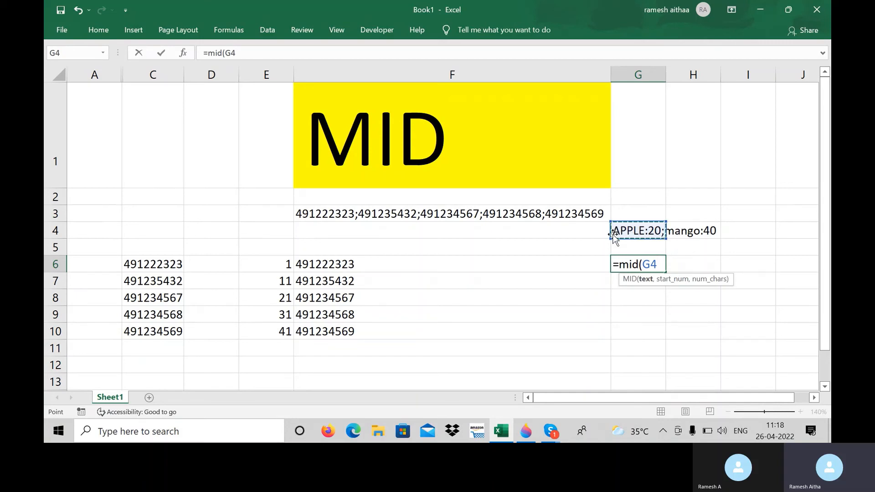
pyautogui.write(',')
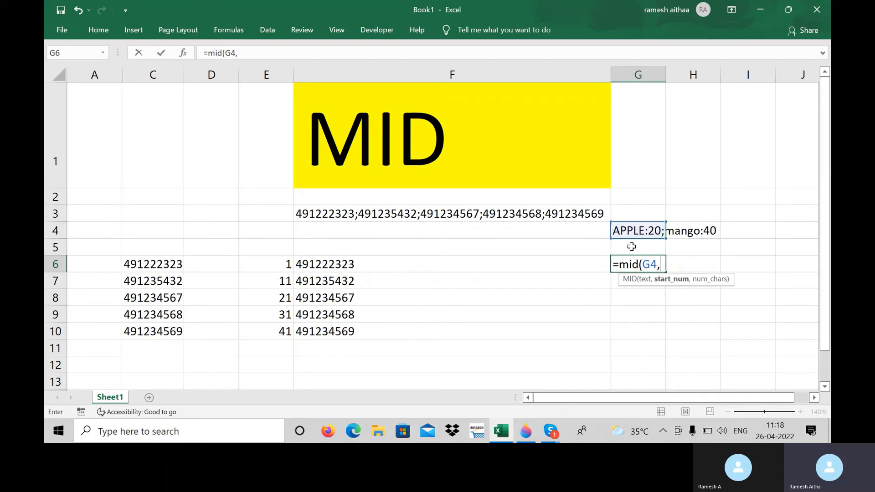
pyautogui.write('1,')
pyautogui.write('8)')
pyautogui.press('Return')
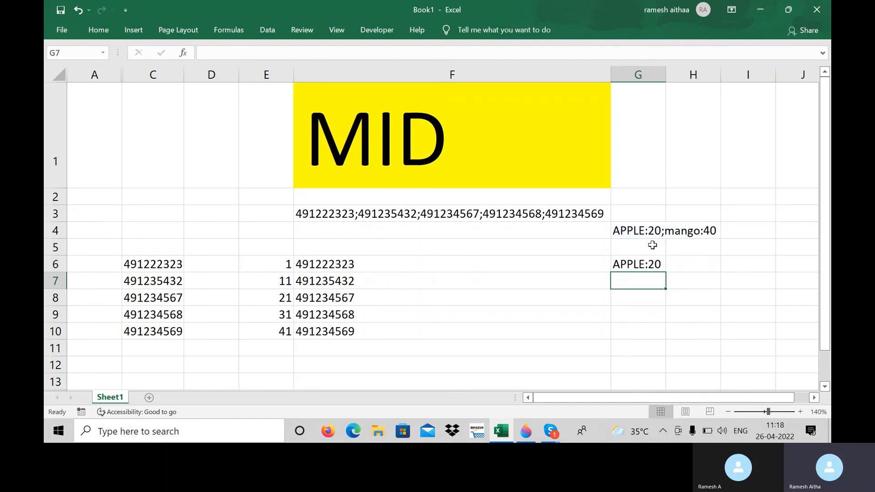
# Change the start number of the MID formula in G6 to 10 to extract the second item.
pyautogui.click(655, 268)
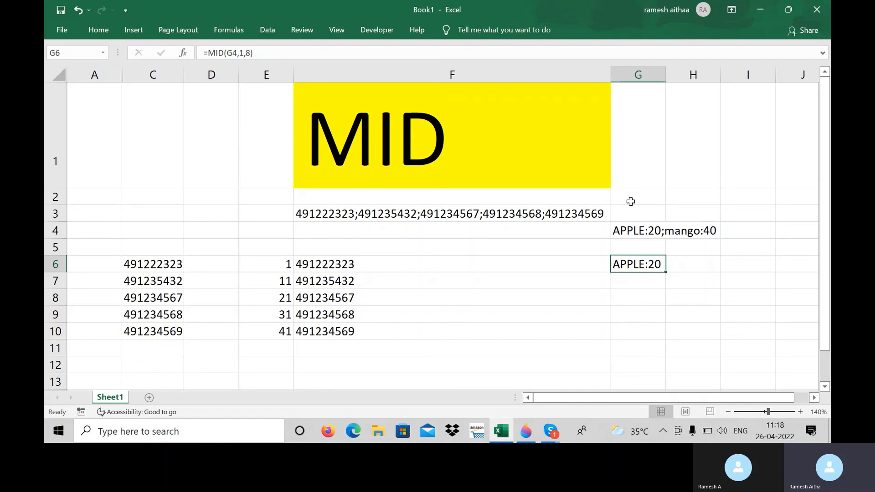
pyautogui.press('F2')
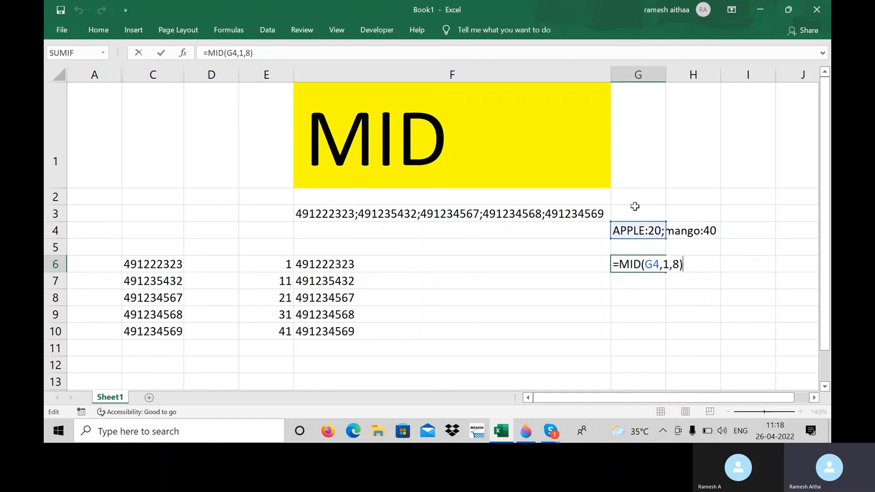
pyautogui.click(670, 269)
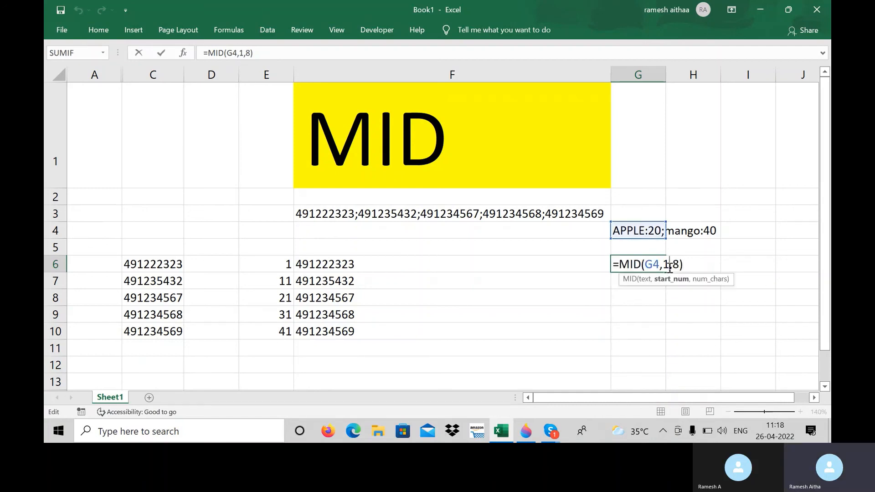
pyautogui.write('0')
pyautogui.press('Return')
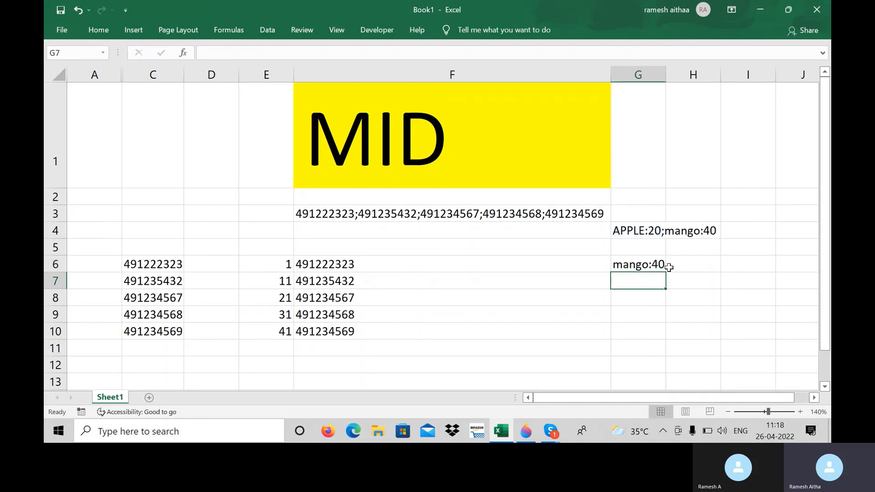